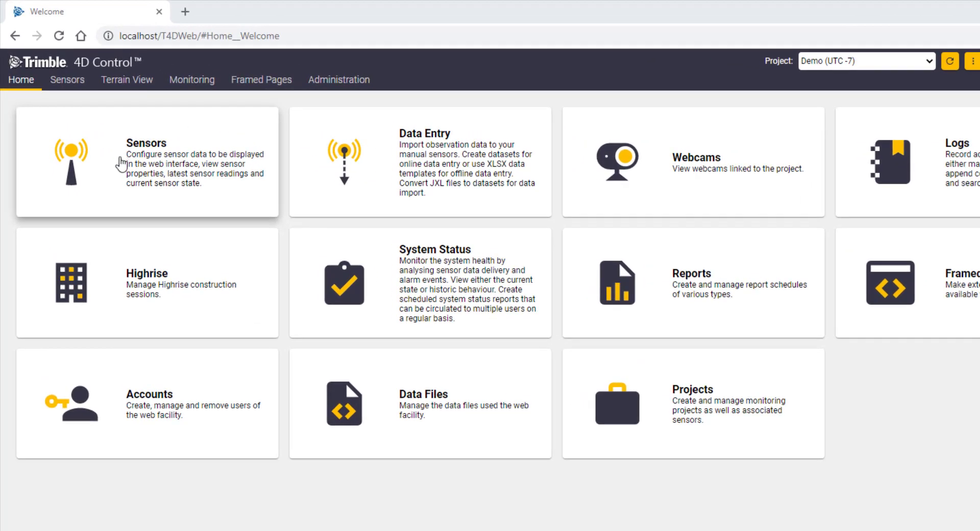
Open the Sensors menu from the Demo project's home page.
{"action": "left_click", "coordinate": [64, 75]}
From the sensor list, create a Target (Displacement) sensor with Terrestrial displacements enabled.
{"action": "mouse_move", "coordinate": [69, 80]}
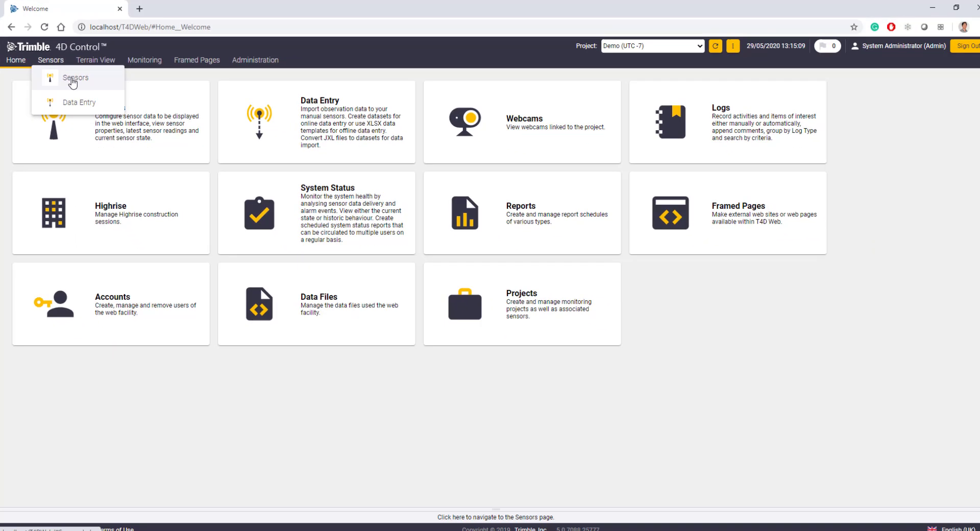
{"action": "left_click", "coordinate": [90, 99]}
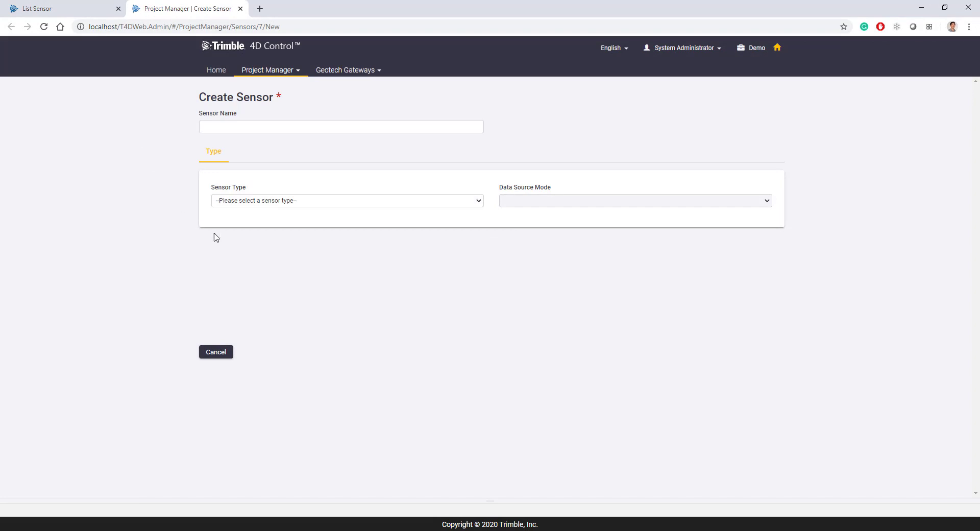
{"action": "left_click", "coordinate": [264, 204]}
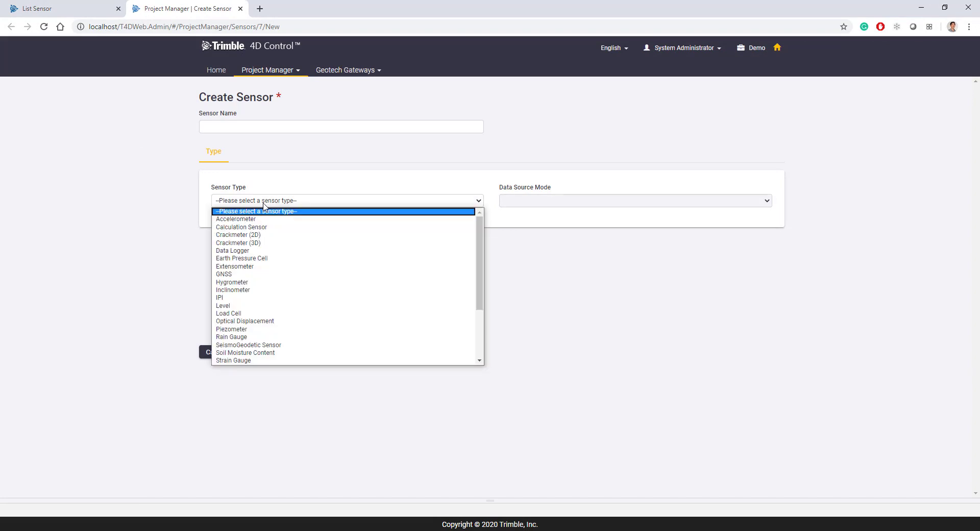
{"action": "scroll", "coordinate": [269, 289], "scroll_direction": "down", "scroll_amount": 3}
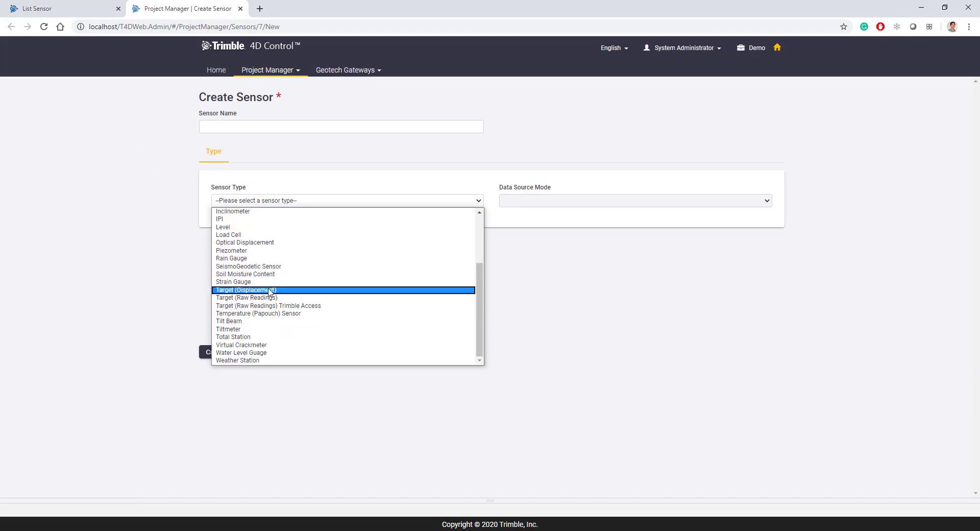
{"action": "left_click", "coordinate": [270, 290]}
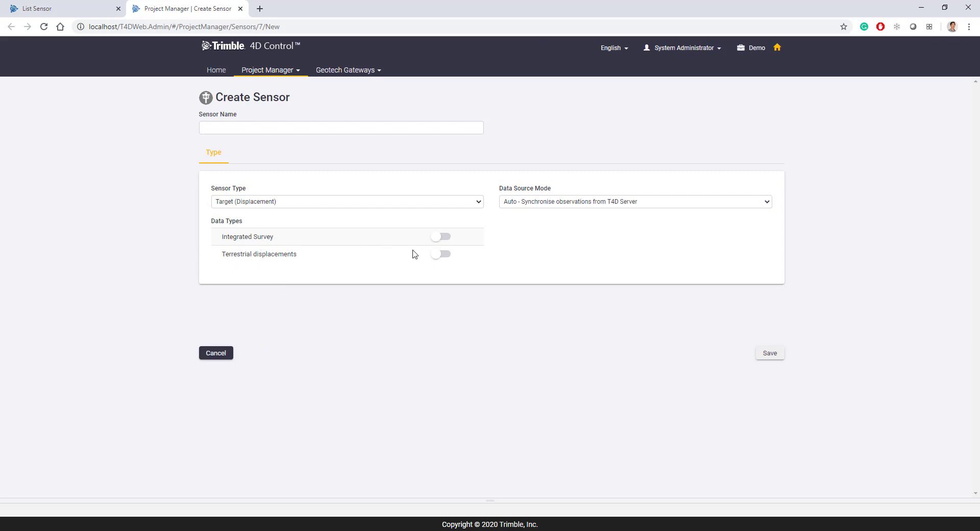
{"action": "left_click", "coordinate": [438, 256]}
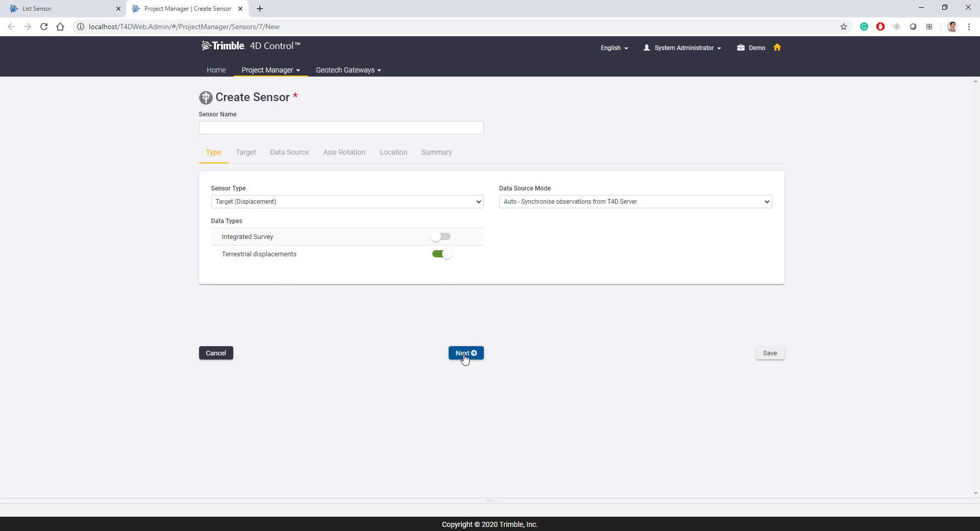
On the Target step, select site Roof and target wco2_01.
{"action": "left_click", "coordinate": [464, 354]}
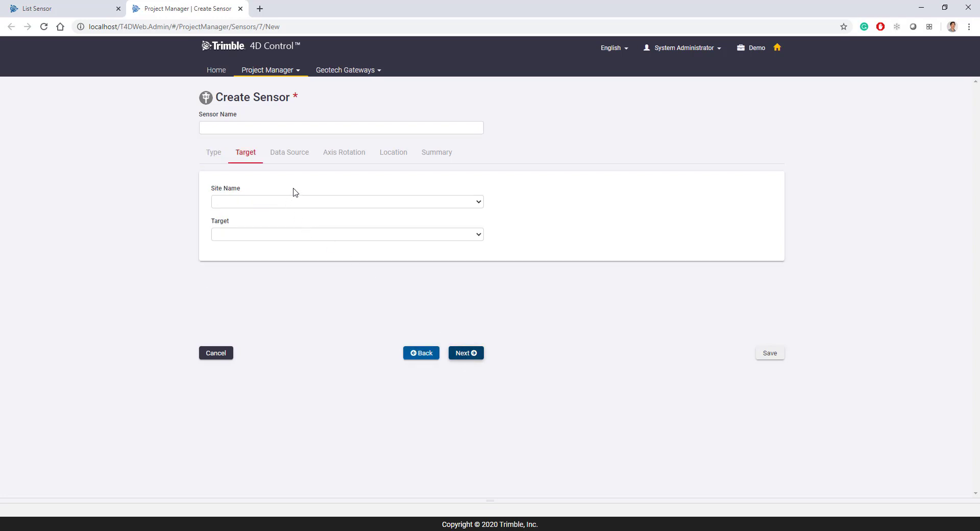
{"action": "left_click", "coordinate": [268, 203]}
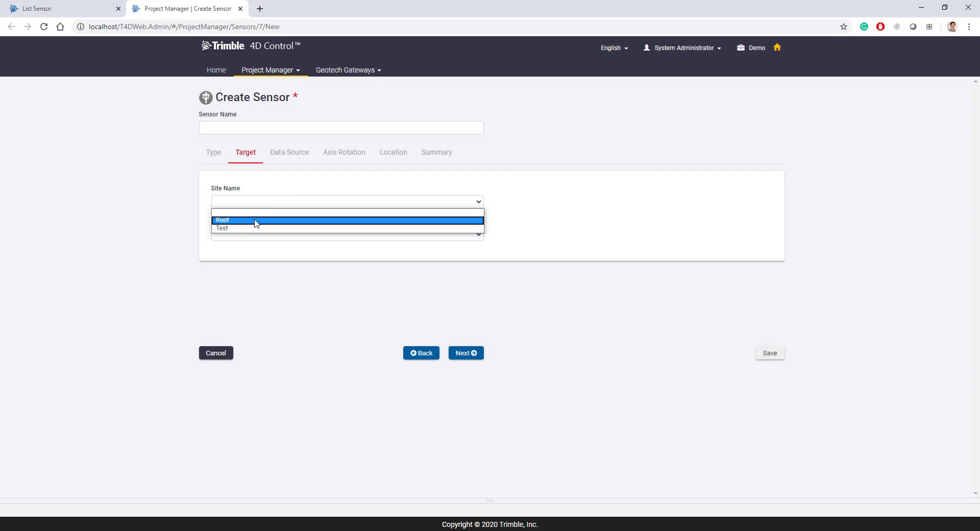
{"action": "left_click", "coordinate": [256, 221]}
{"action": "left_click", "coordinate": [237, 236]}
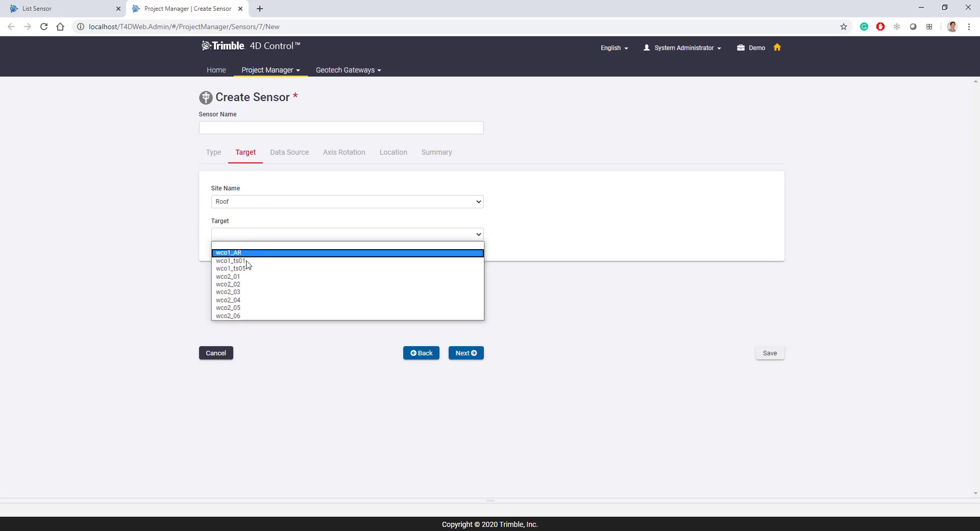
{"action": "left_click", "coordinate": [241, 278]}
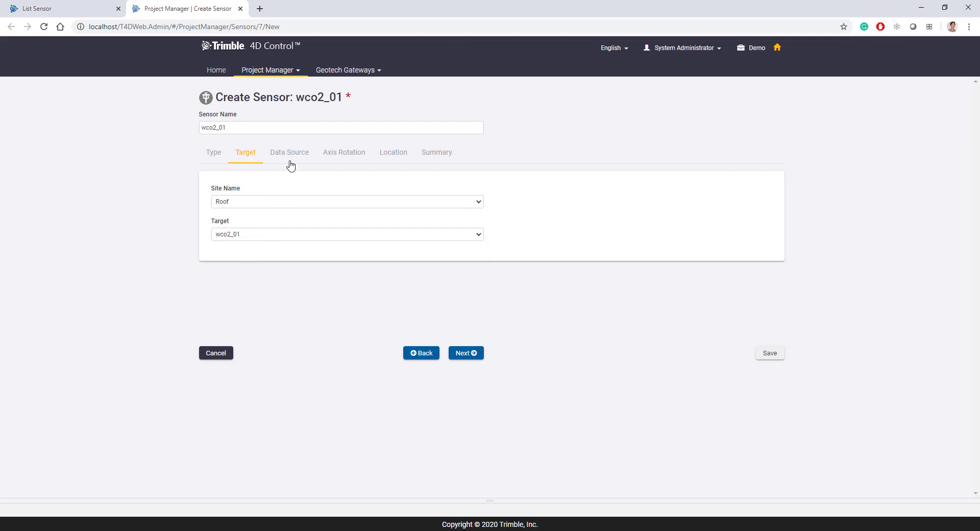
Choose Integrity Monitor [RoofRepro] as the terrestrial displacements source and validate it.
{"action": "left_click", "coordinate": [474, 353]}
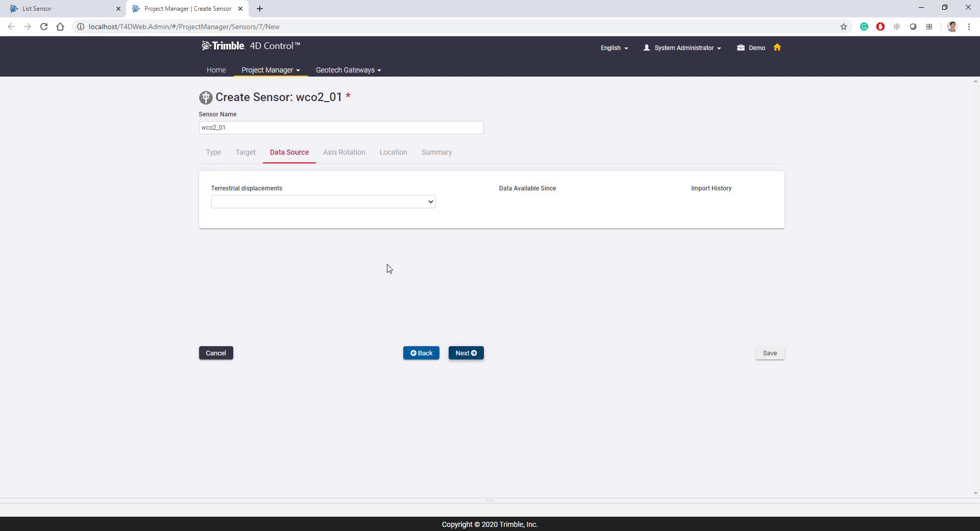
{"action": "left_click", "coordinate": [266, 200]}
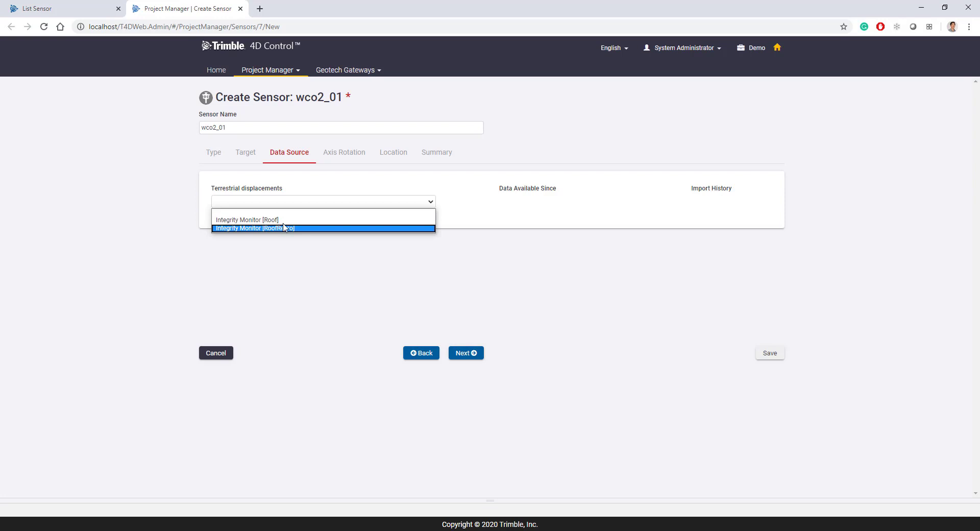
{"action": "left_click", "coordinate": [285, 228]}
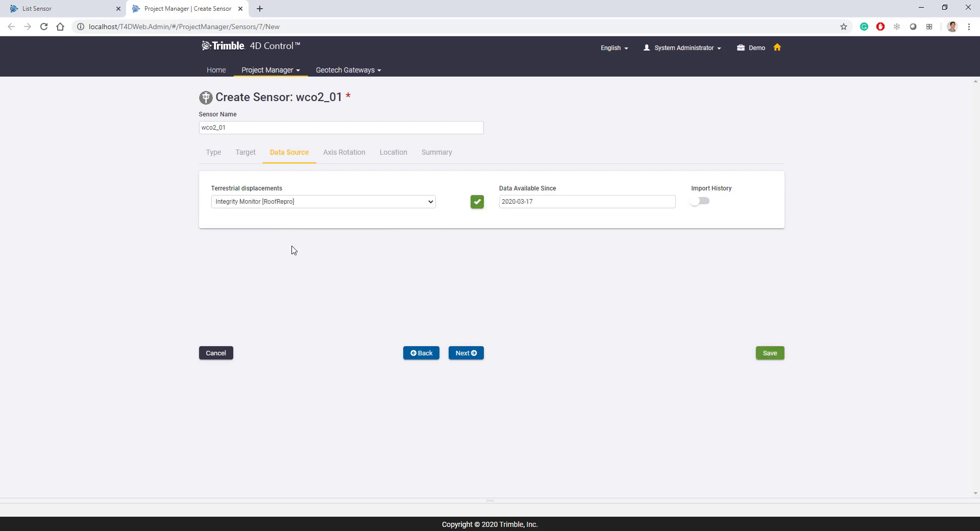
{"action": "left_click", "coordinate": [479, 204]}
Try the Manual, Bearing to Point and Bearing between Points entry modes, then return to No Rotation.
{"action": "left_click", "coordinate": [474, 354]}
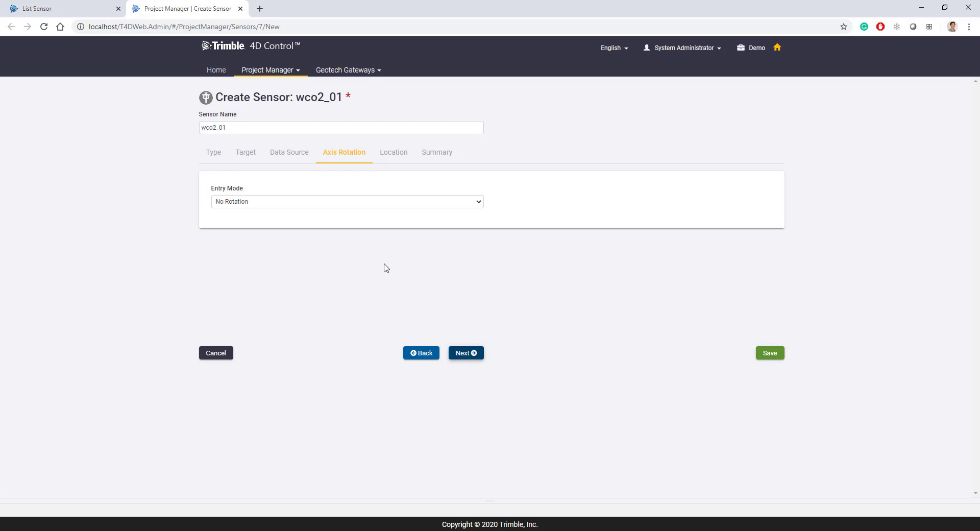
{"action": "left_click", "coordinate": [291, 201]}
{"action": "left_click", "coordinate": [253, 221]}
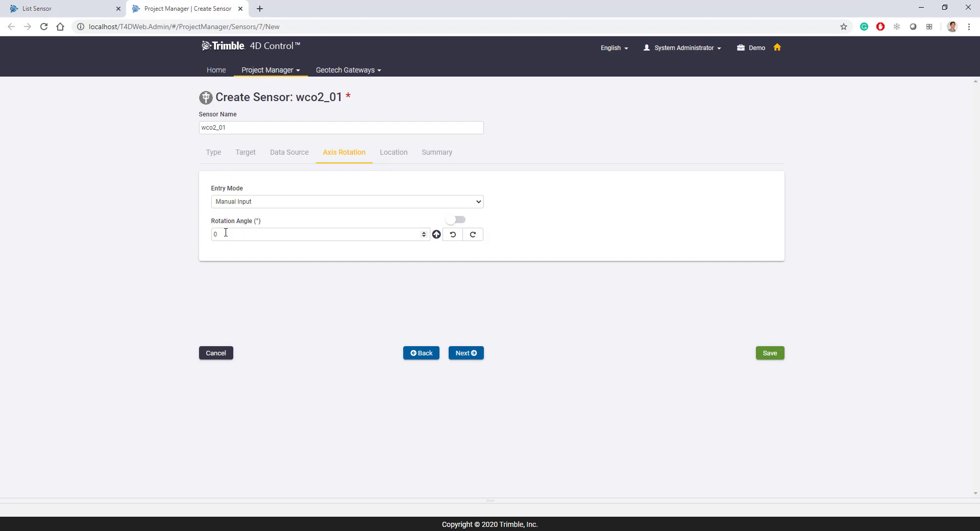
{"action": "left_click", "coordinate": [253, 203]}
{"action": "left_click", "coordinate": [252, 228]}
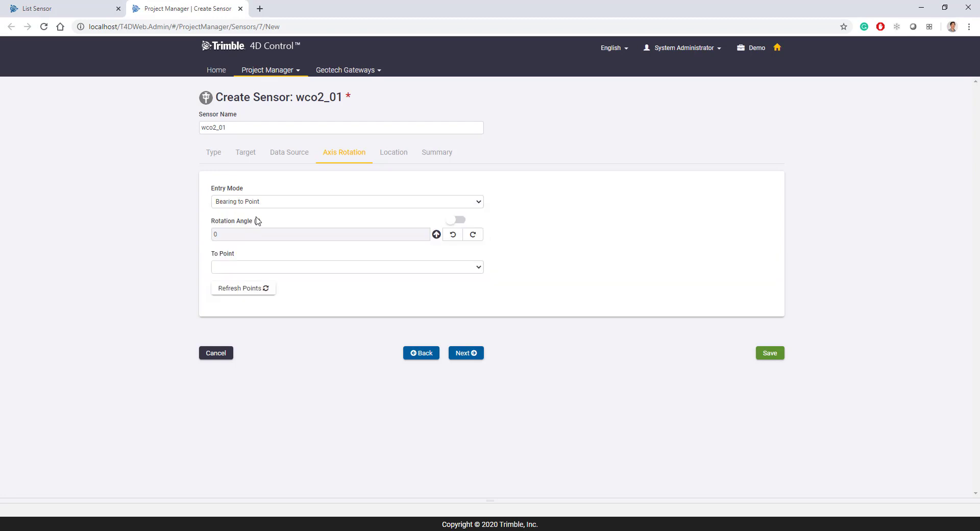
{"action": "left_click", "coordinate": [270, 204]}
{"action": "left_click", "coordinate": [257, 236]}
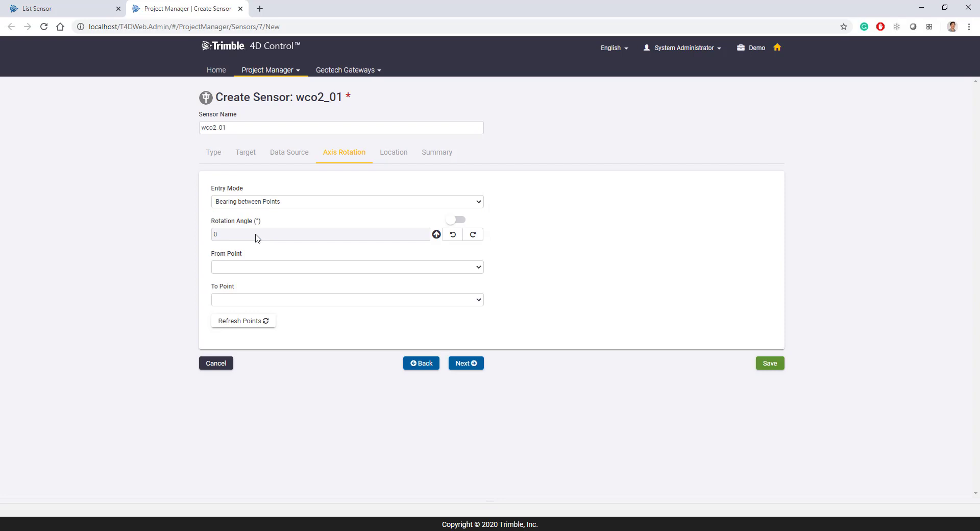
{"action": "left_click", "coordinate": [298, 203]}
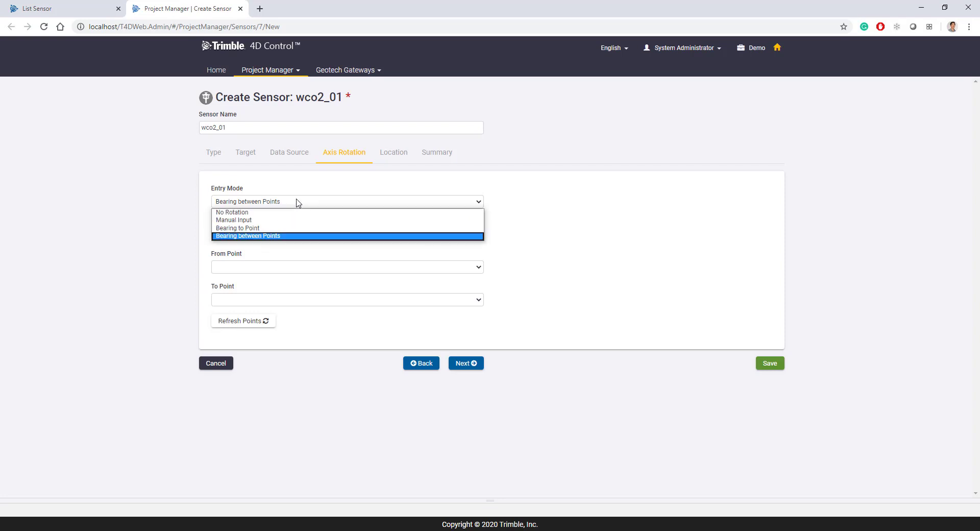
{"action": "left_click", "coordinate": [274, 213]}
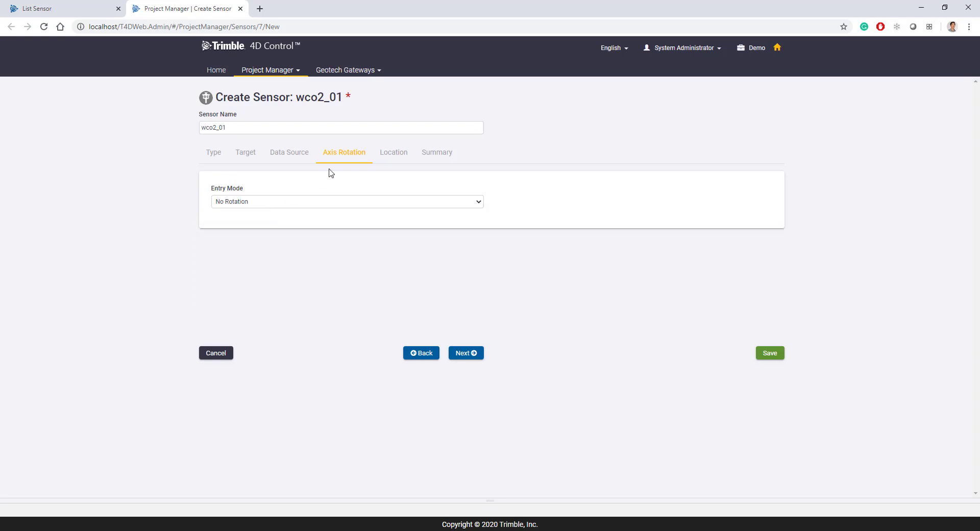
Review the location values (Northing 3502.29, Easting, Elevation) and save sensor wco2_01.
{"action": "left_click", "coordinate": [466, 353]}
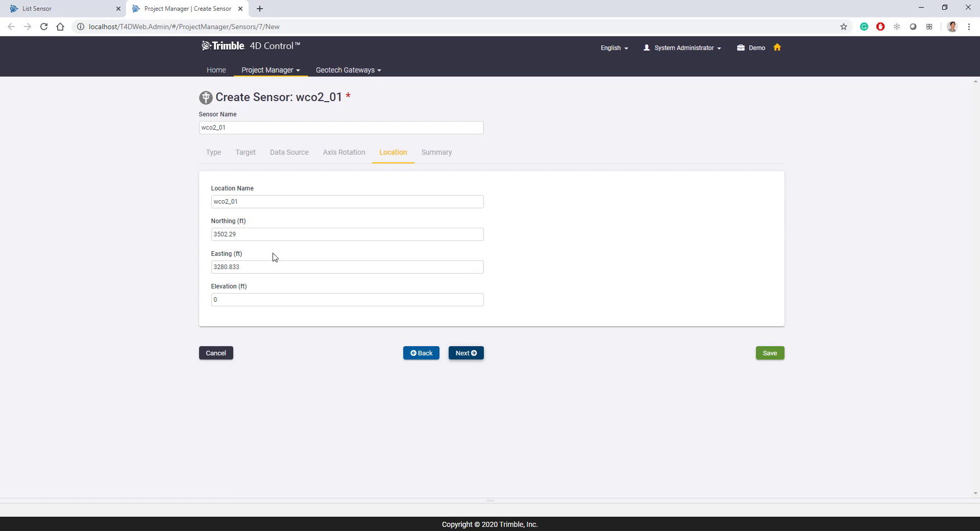
{"action": "mouse_move", "coordinate": [249, 237]}
{"action": "left_click_drag", "start_coordinate": [249, 237], "coordinate": [184, 254]}
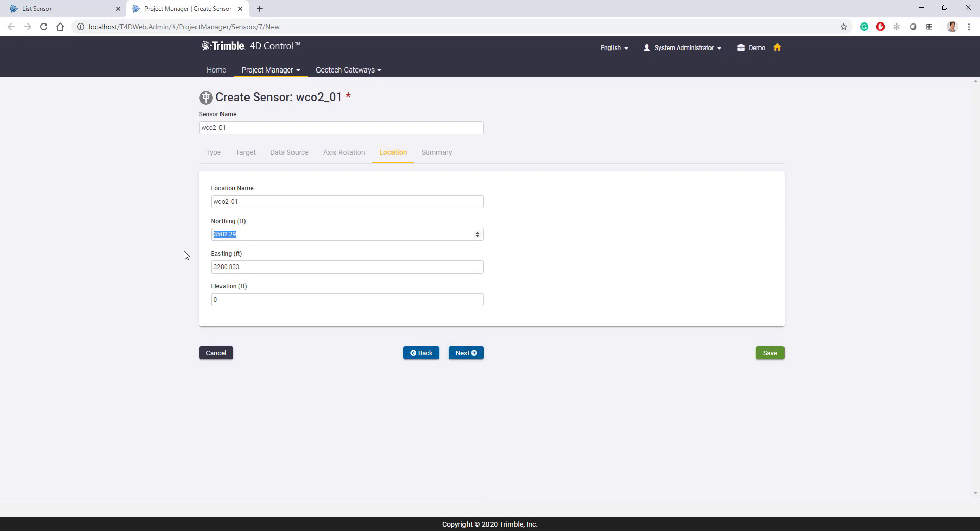
{"action": "left_click", "coordinate": [217, 269]}
{"action": "left_click", "coordinate": [240, 296]}
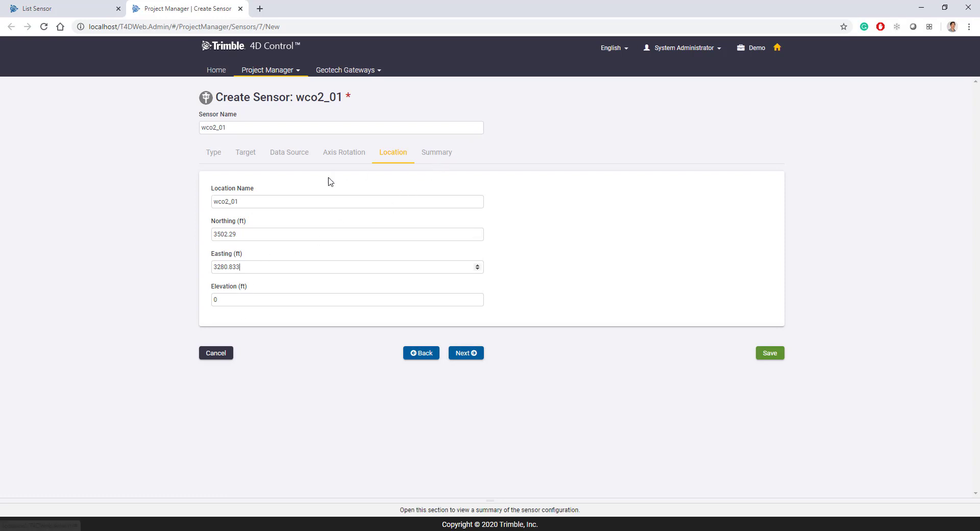
{"action": "left_click", "coordinate": [472, 363]}
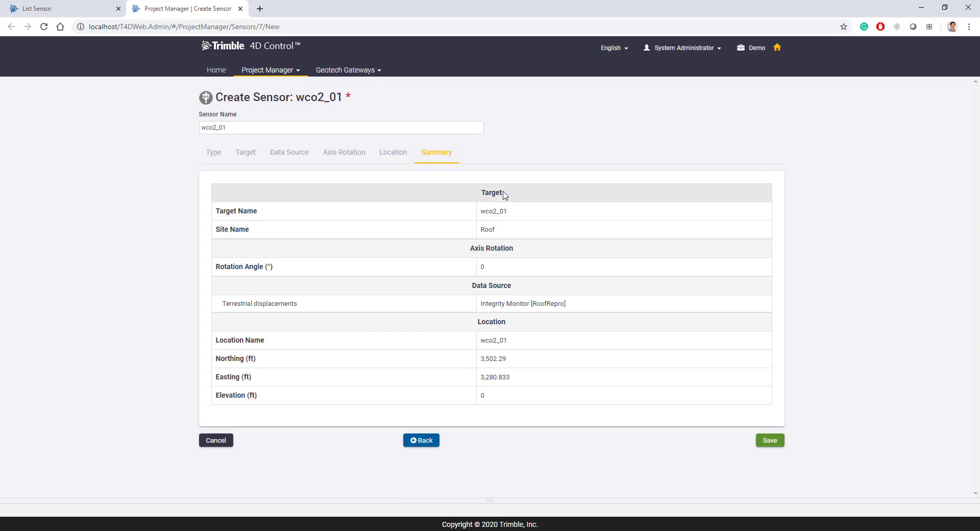
{"action": "left_click", "coordinate": [770, 441]}
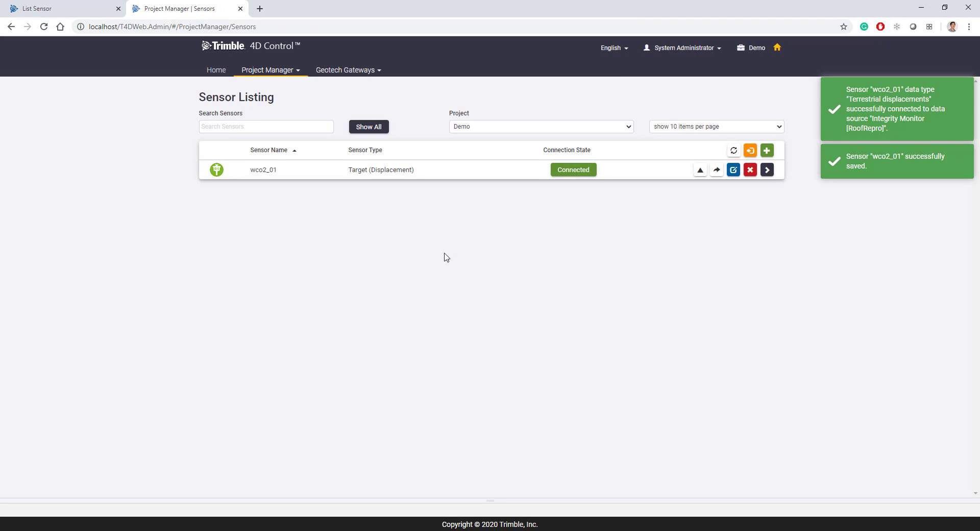
Close the Project Manager | Sensors tab and go to Administration > Projects.
{"action": "left_click", "coordinate": [240, 8]}
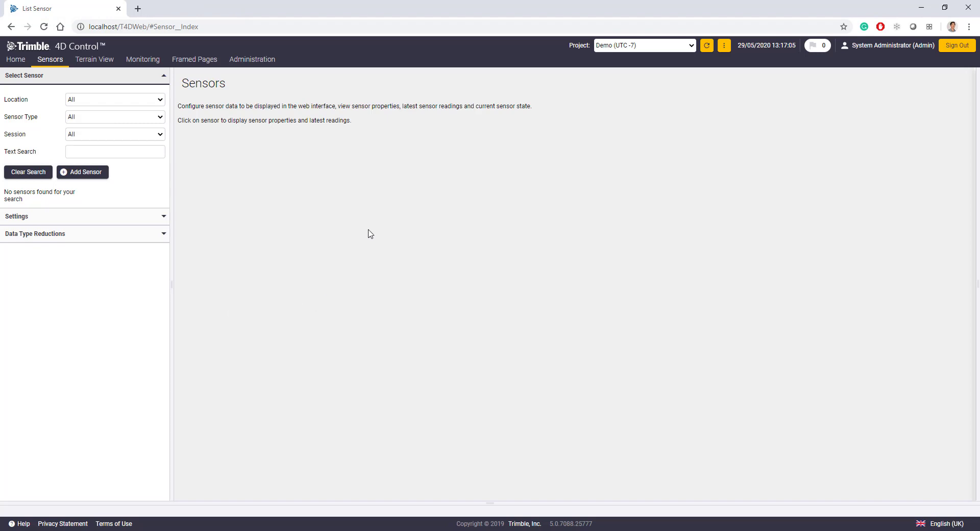
{"action": "mouse_move", "coordinate": [244, 62]}
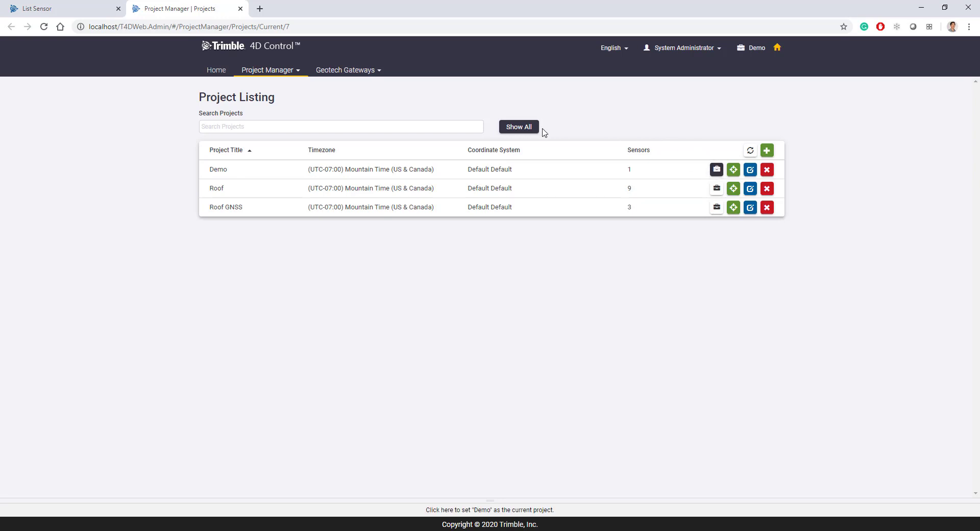
Start Add Multiple Sensors with sensor type Target (Displacement).
{"action": "left_click", "coordinate": [296, 72]}
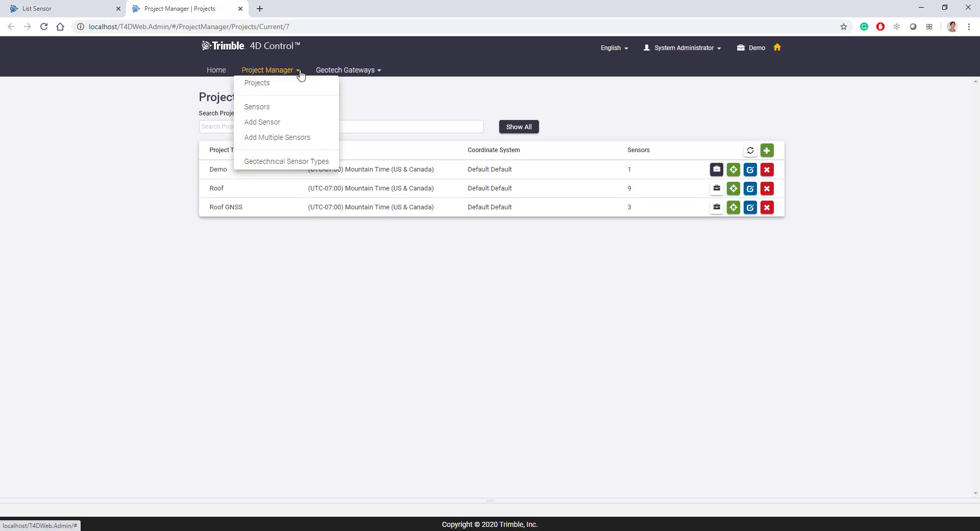
{"action": "left_click", "coordinate": [288, 138]}
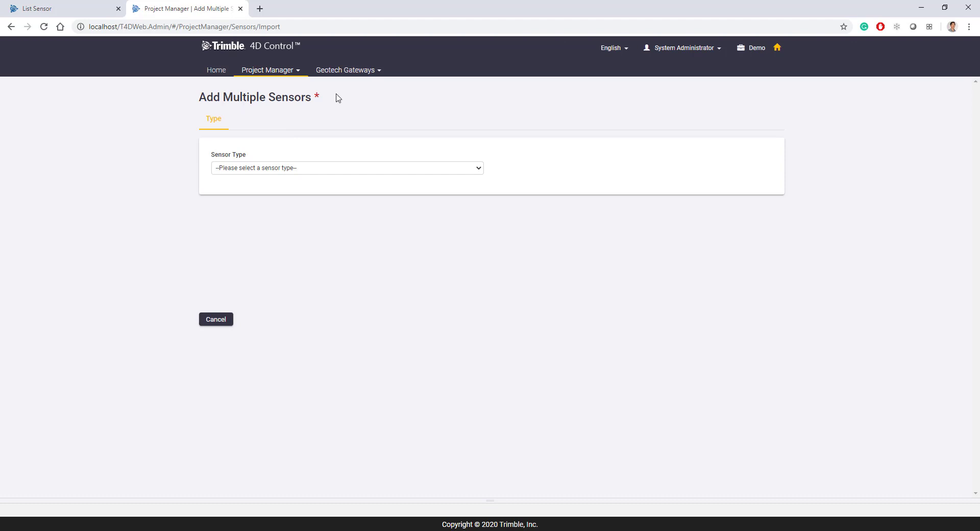
{"action": "left_click", "coordinate": [281, 171]}
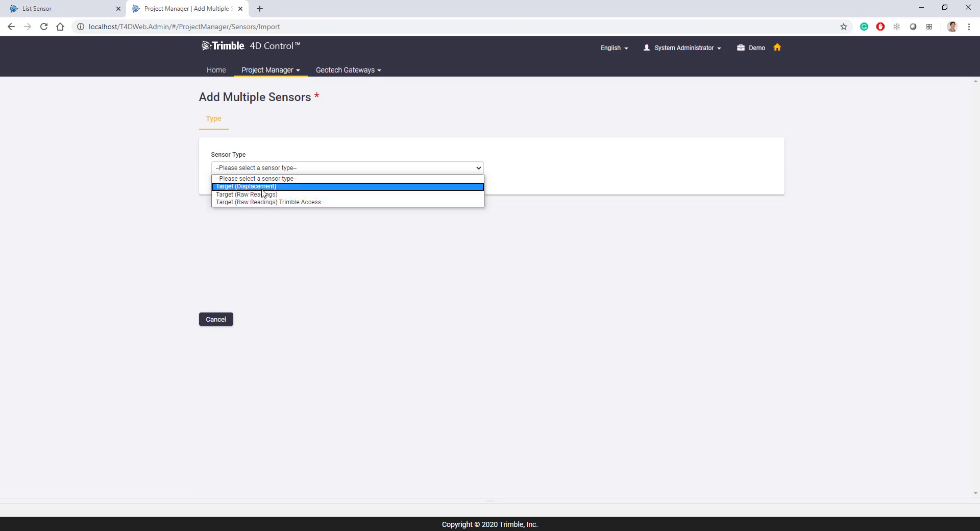
{"action": "left_click", "coordinate": [260, 187]}
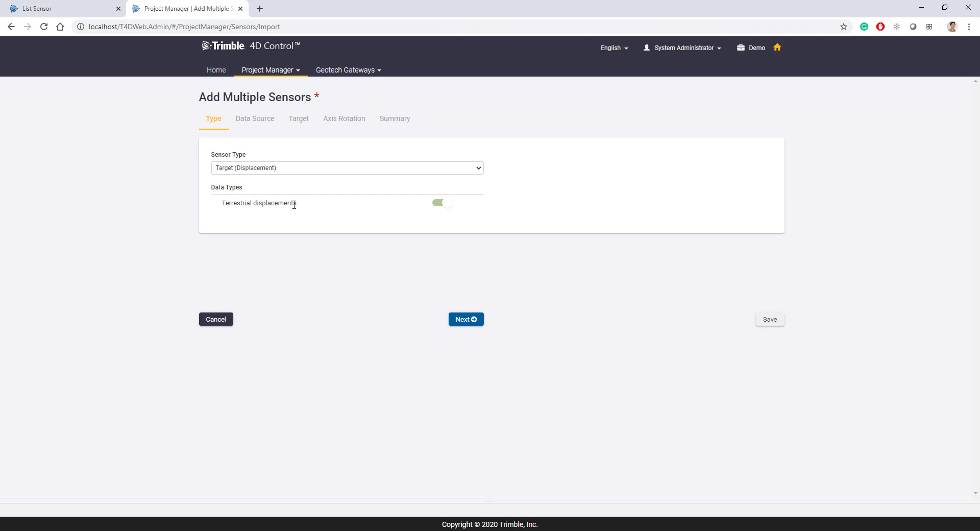
{"action": "left_click", "coordinate": [474, 323]}
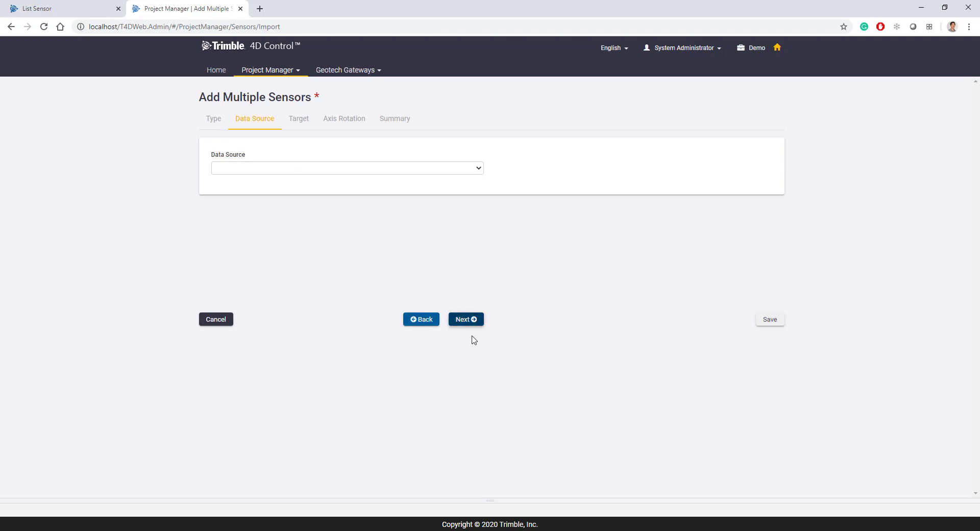
Pick Integrity Monitor [RoofRepro] as the data source to list its targets.
{"action": "left_click", "coordinate": [276, 174]}
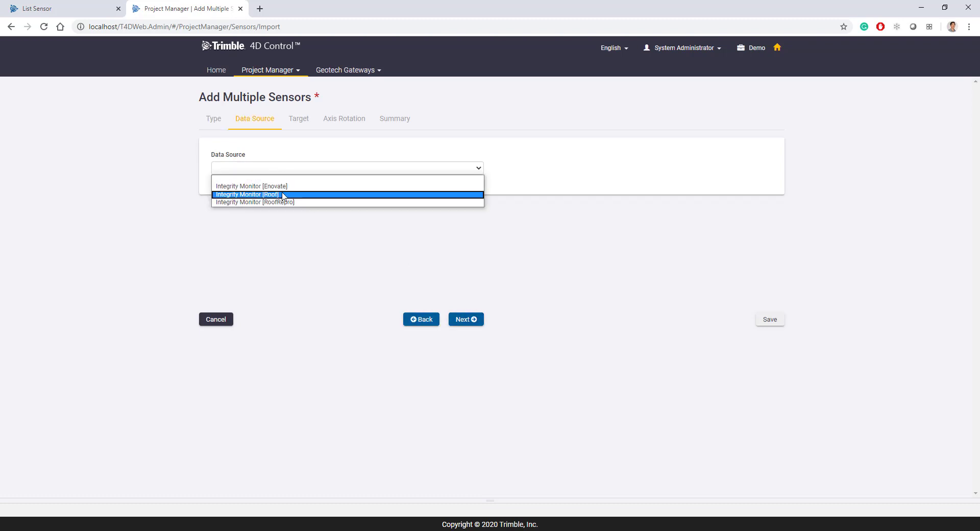
{"action": "left_click", "coordinate": [283, 194]}
{"action": "left_click", "coordinate": [284, 169]}
{"action": "left_click", "coordinate": [281, 199]}
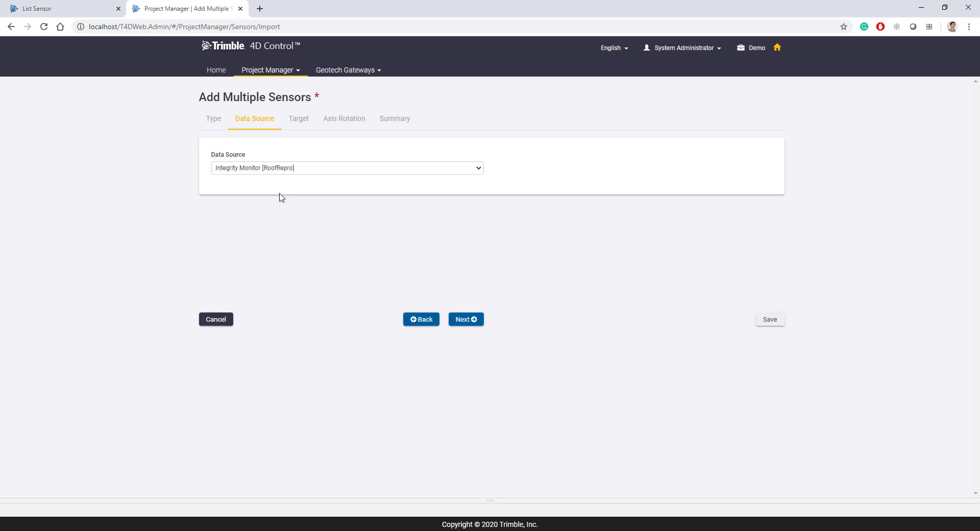
{"action": "left_click", "coordinate": [473, 325]}
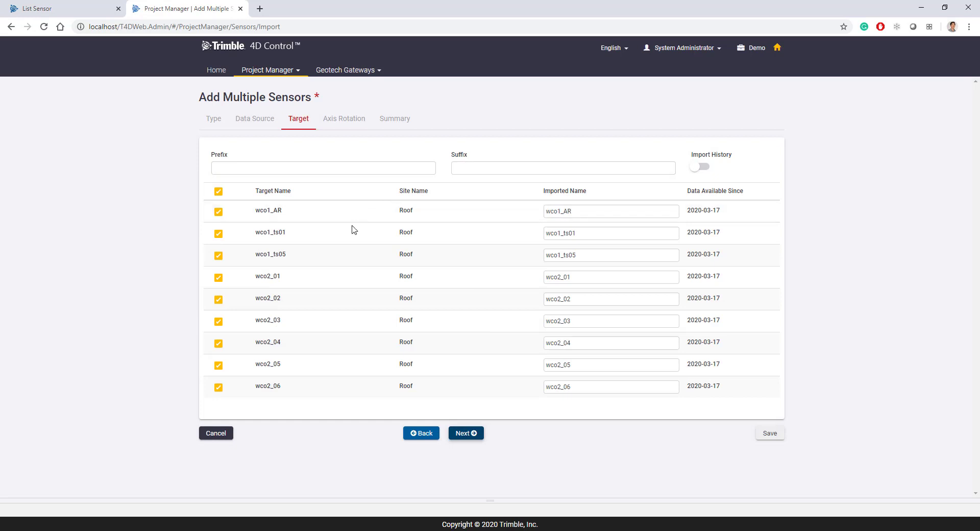
Deselect wco2_01, toggle Import History on then off again, and continue to Axis Rotation.
{"action": "left_click", "coordinate": [218, 278]}
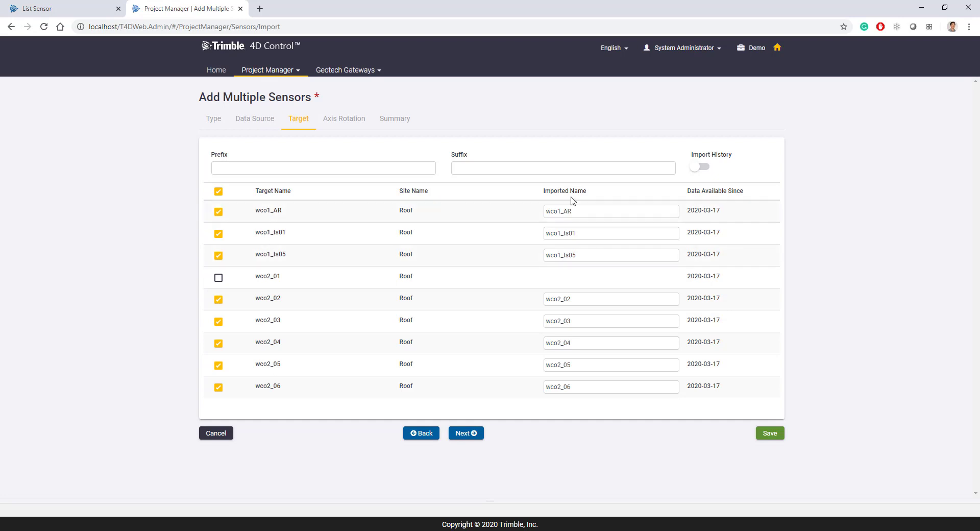
{"action": "left_click", "coordinate": [569, 233]}
{"action": "left_click", "coordinate": [283, 170]}
{"action": "left_click", "coordinate": [701, 168]}
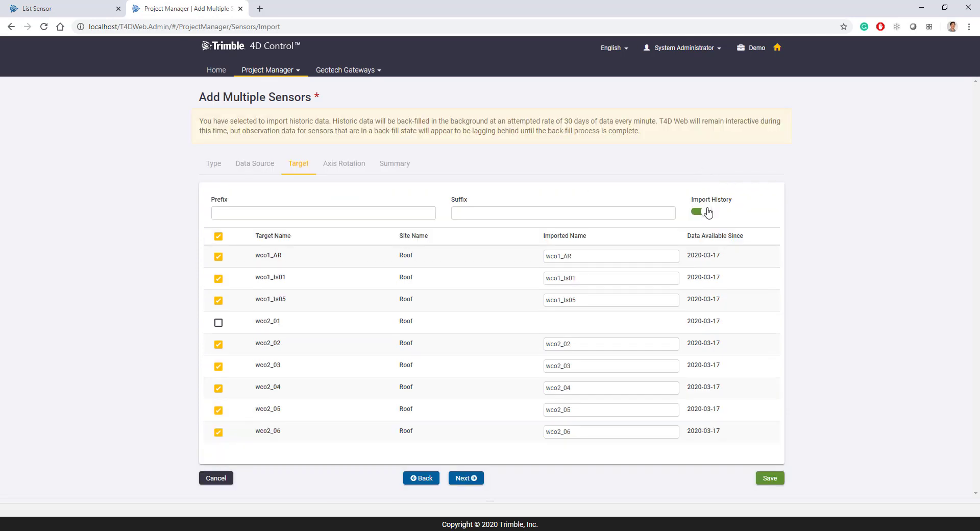
{"action": "left_click", "coordinate": [705, 214]}
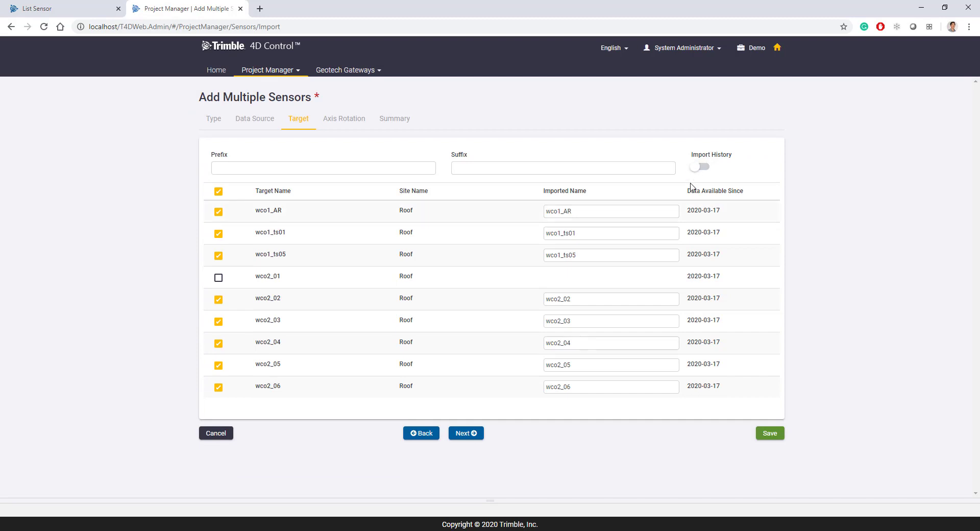
{"action": "left_click", "coordinate": [463, 434]}
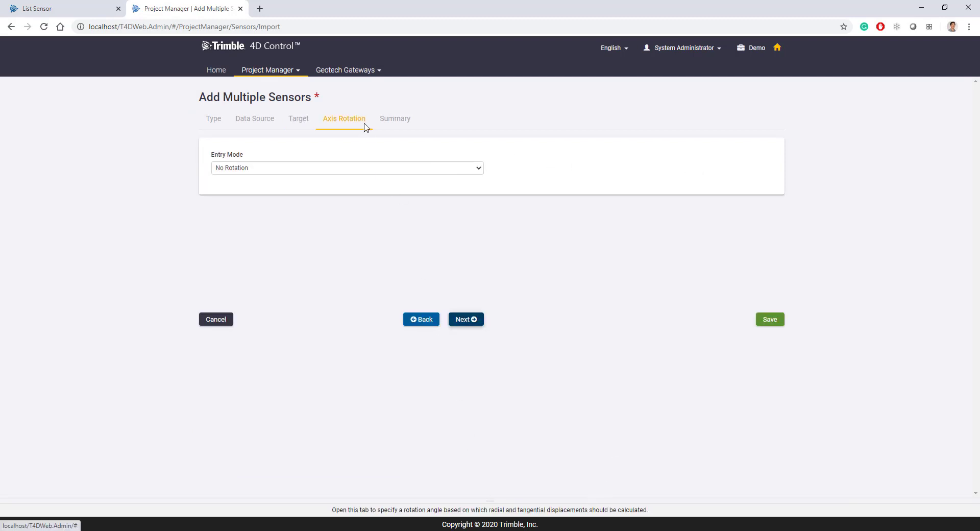
Keep Entry Mode at No Rotation and save the eight-sensor import from the Summary.
{"action": "left_click", "coordinate": [302, 168]}
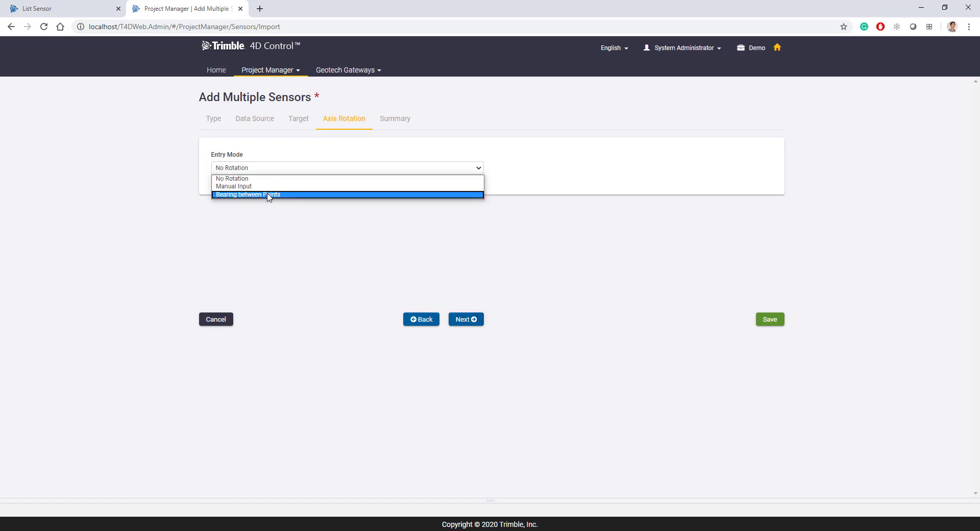
{"action": "left_click", "coordinate": [296, 157]}
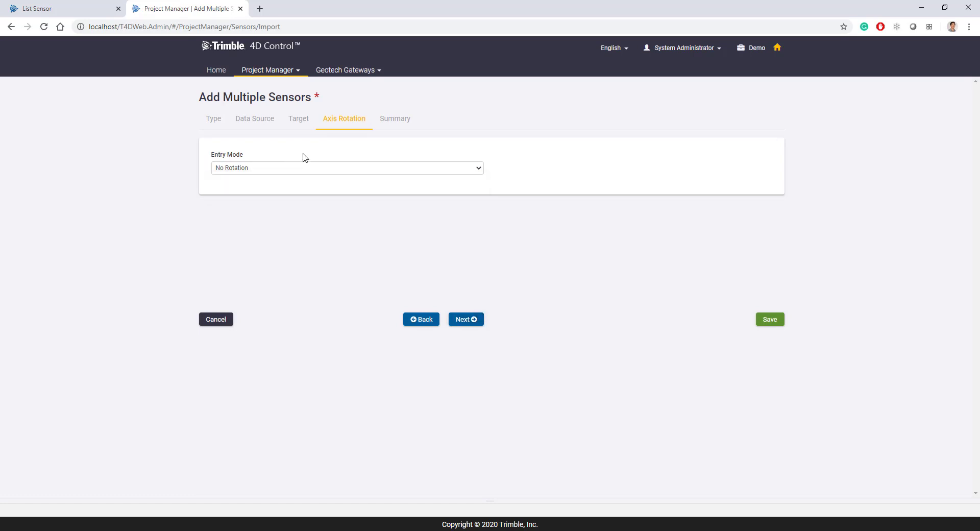
{"action": "left_click", "coordinate": [465, 317]}
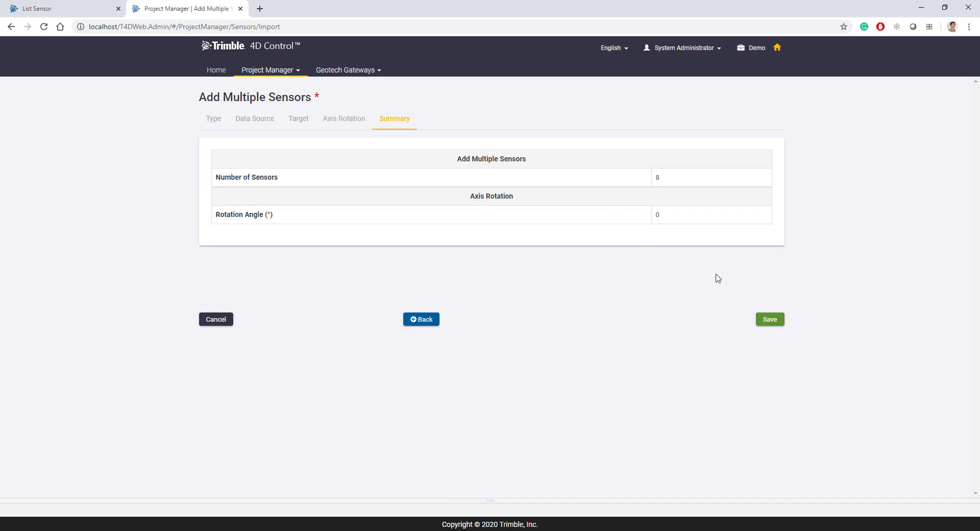
{"action": "left_click", "coordinate": [769, 320]}
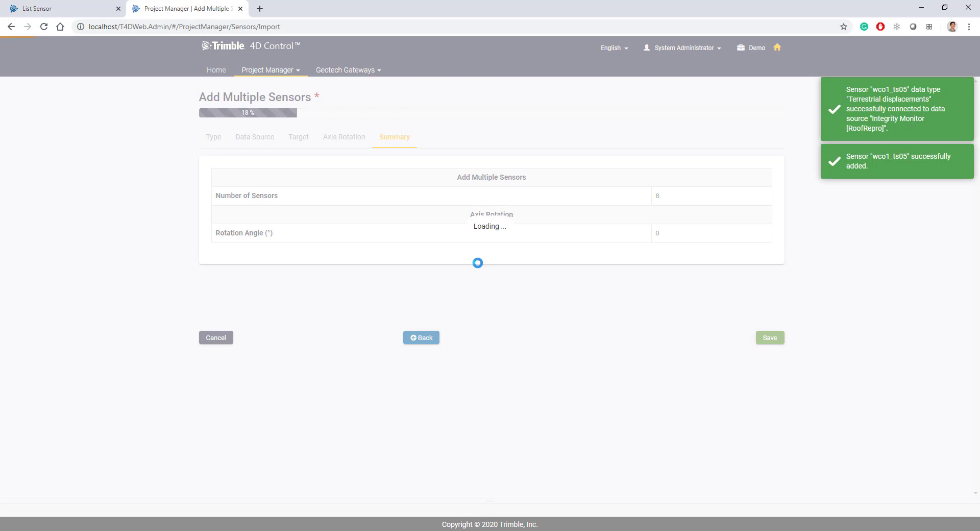